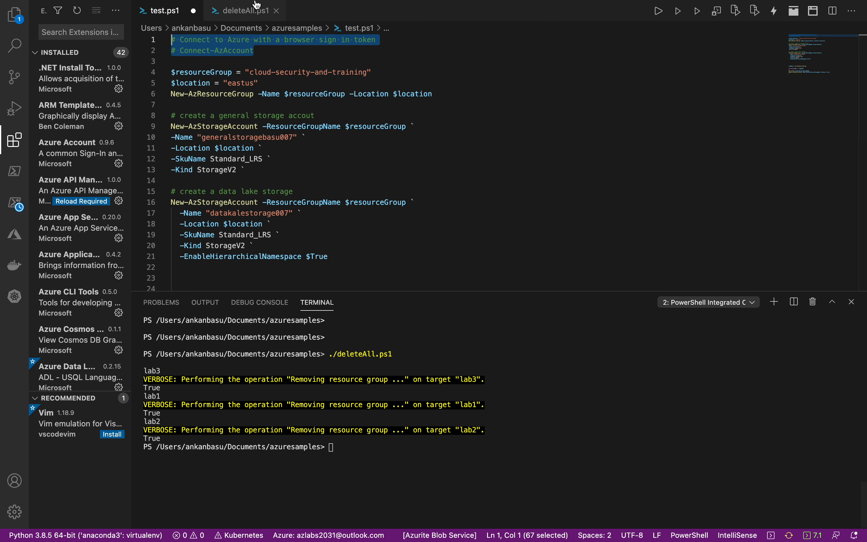
Step: Search the extensions marketplace for azure and install the Azure IoT Device Workbench extension
mouse_move(259, 1)
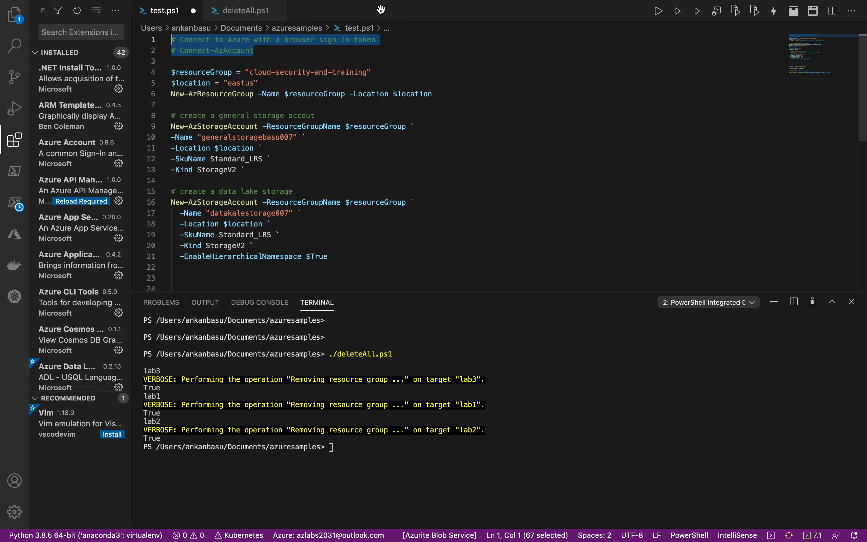
left_click(16, 147)
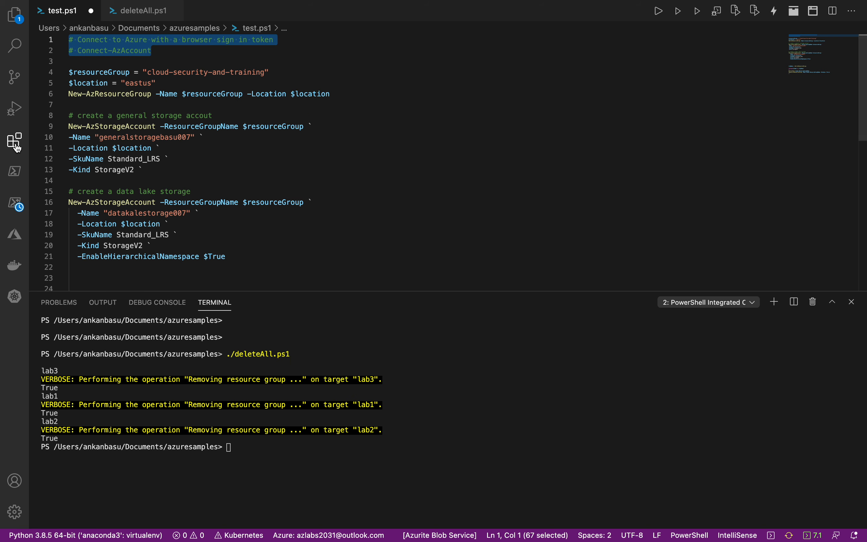
left_click(15, 146)
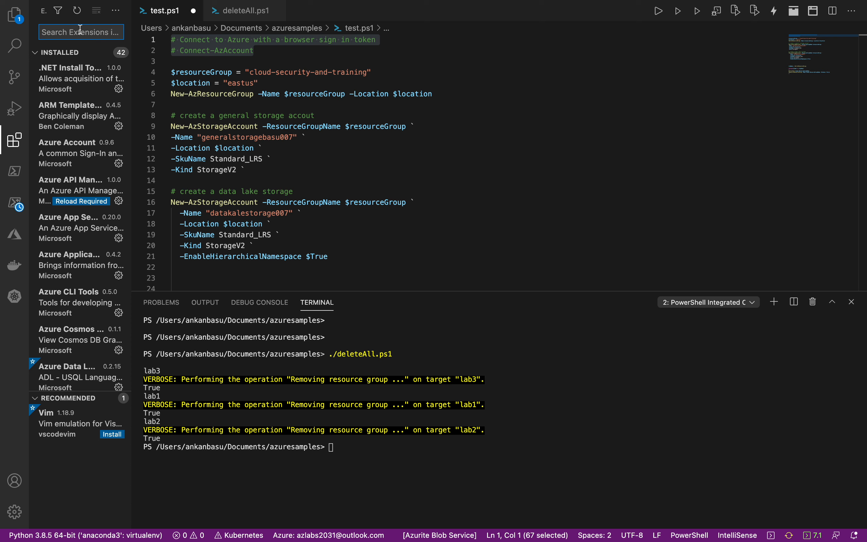
type("azure")
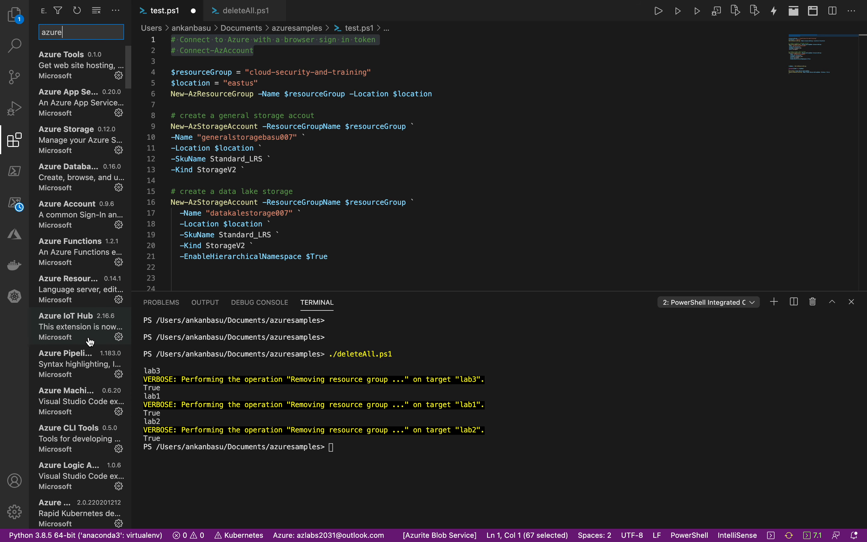
scroll(90, 340, "down", 10)
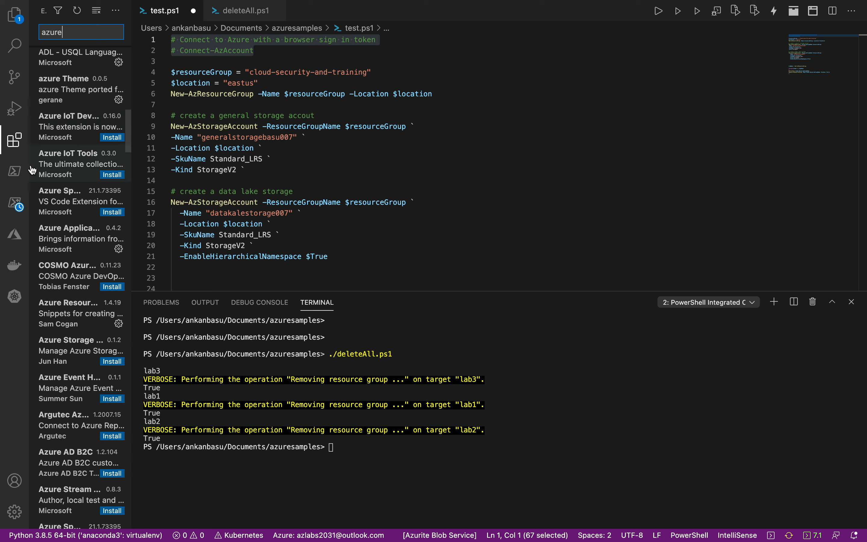
left_click(113, 138)
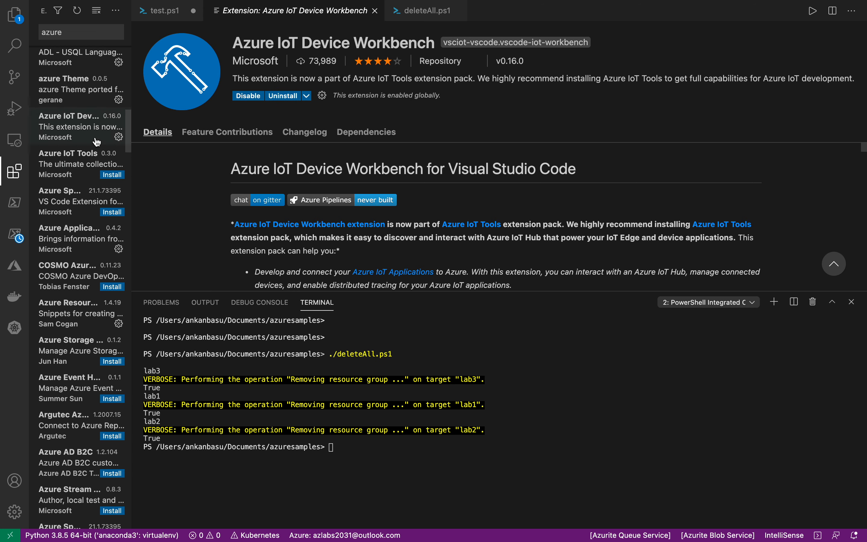
scroll(106, 268, "down", 3)
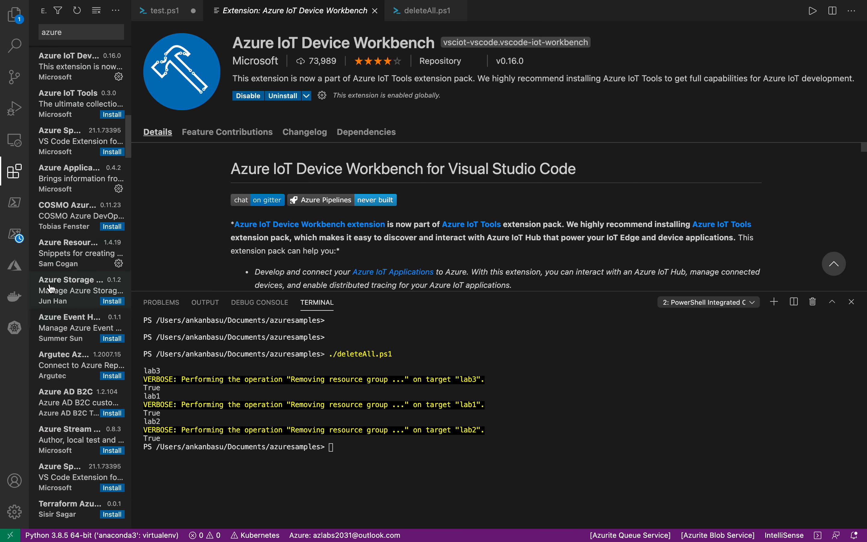
Step: Look through the Azure resource explorer and the Azure PowerShell command list, and expand the Azure Pass subscription under Resource Groups
left_click(17, 272)
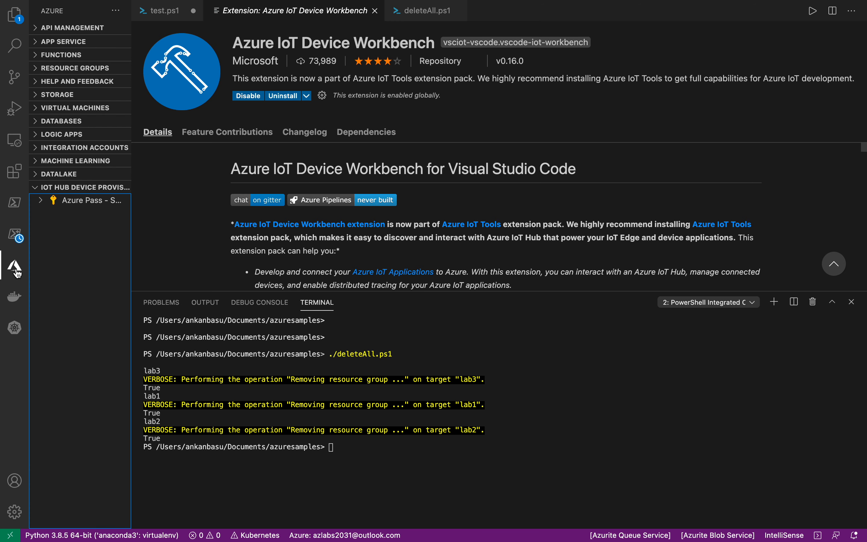
left_click(90, 203)
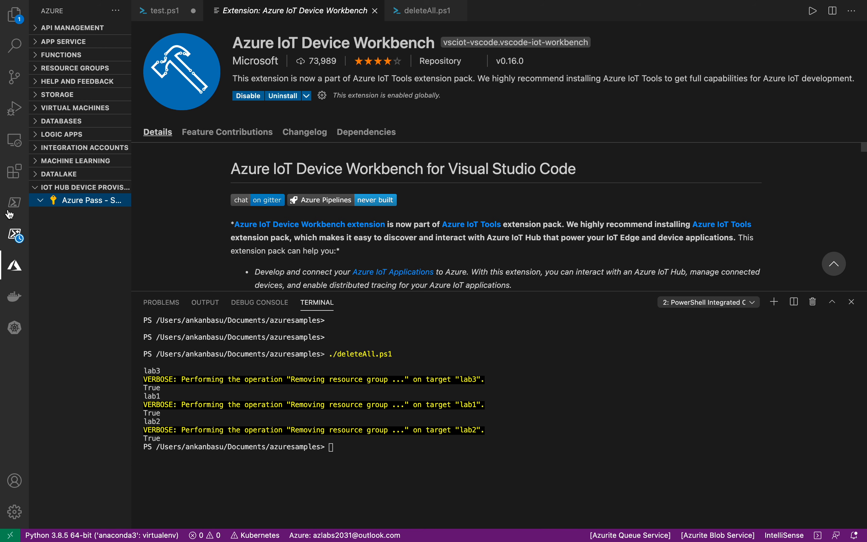
left_click(14, 203)
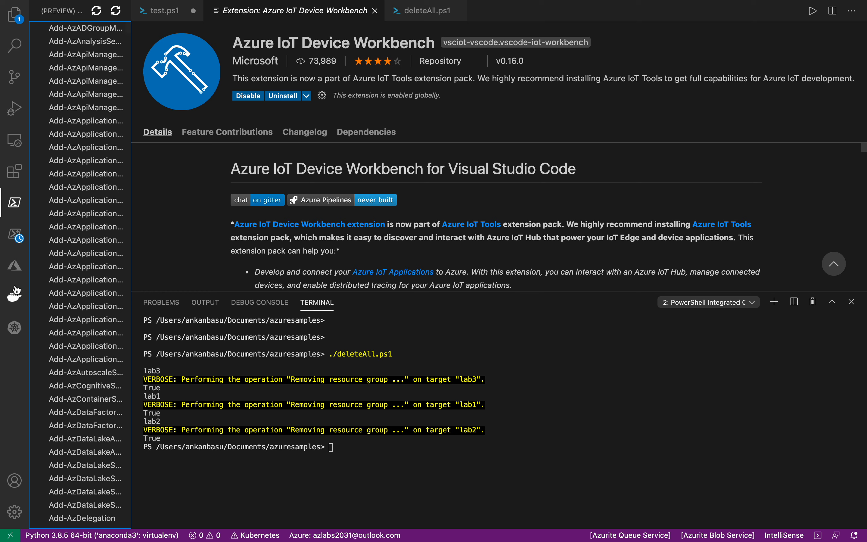
left_click(14, 269)
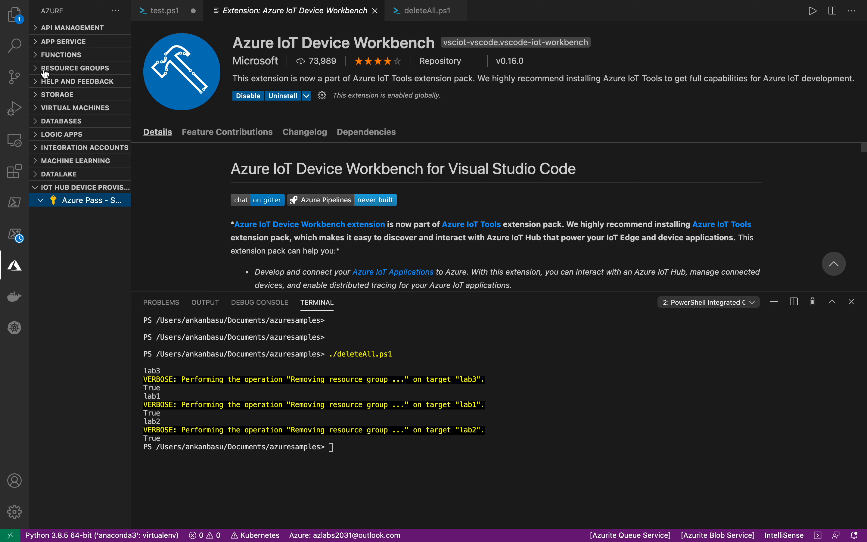
left_click(57, 68)
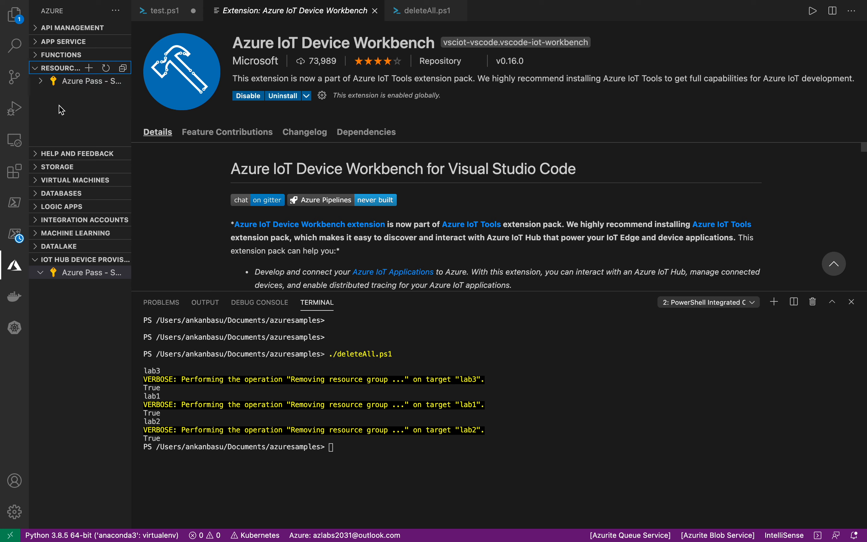
left_click(45, 84)
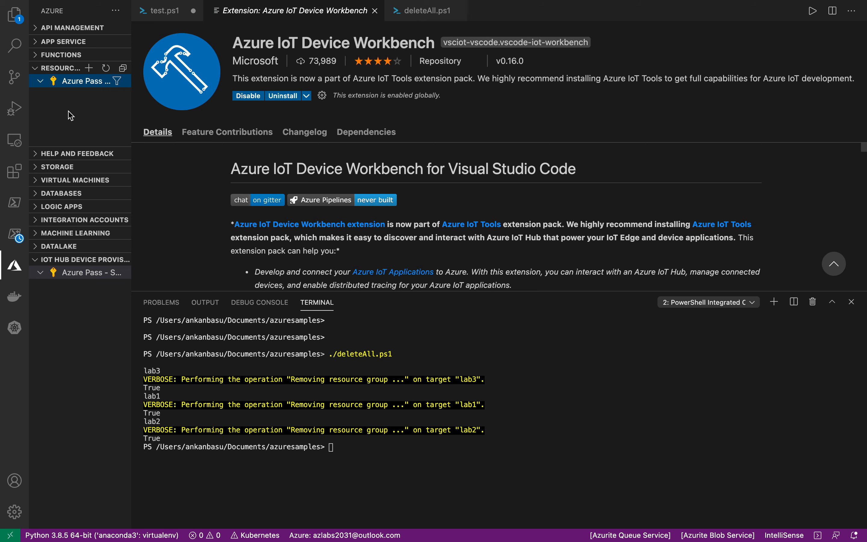
Step: Switch to the Azure portal in Safari and check the Resource groups list from the home page
key("super+Tab")
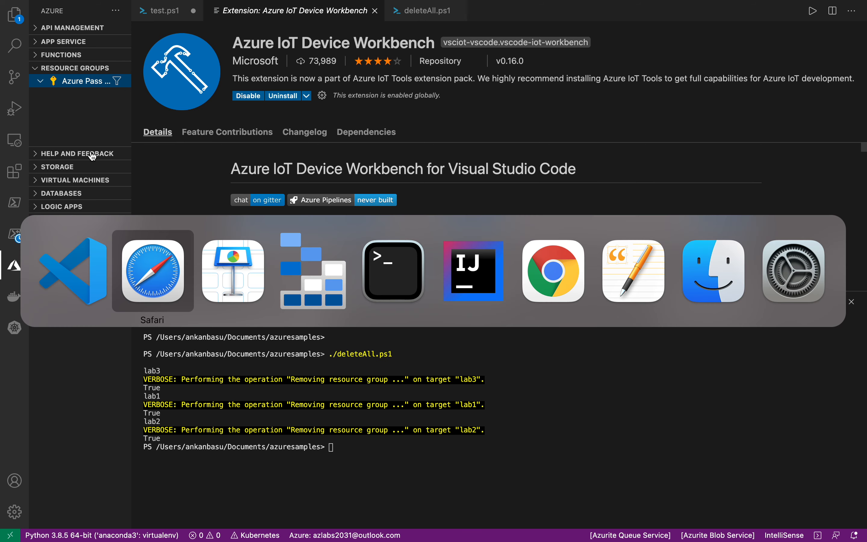
left_click(22, 85)
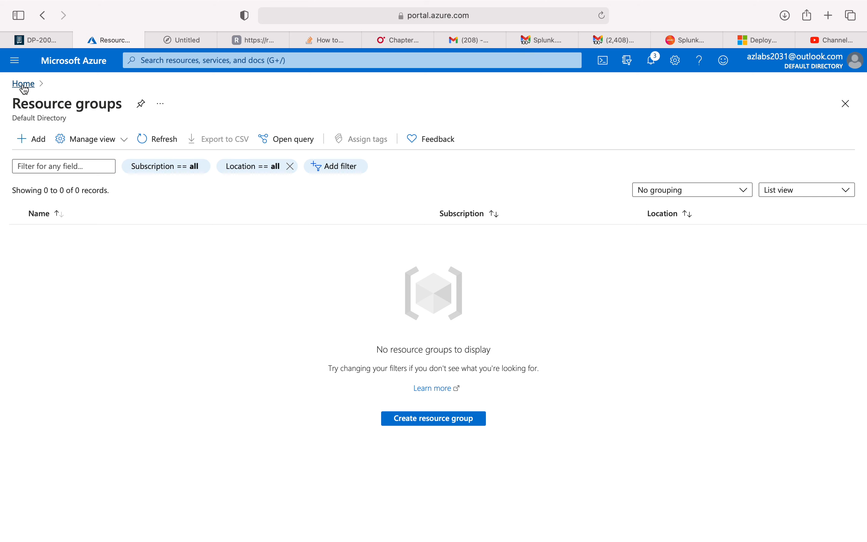
left_click(221, 152)
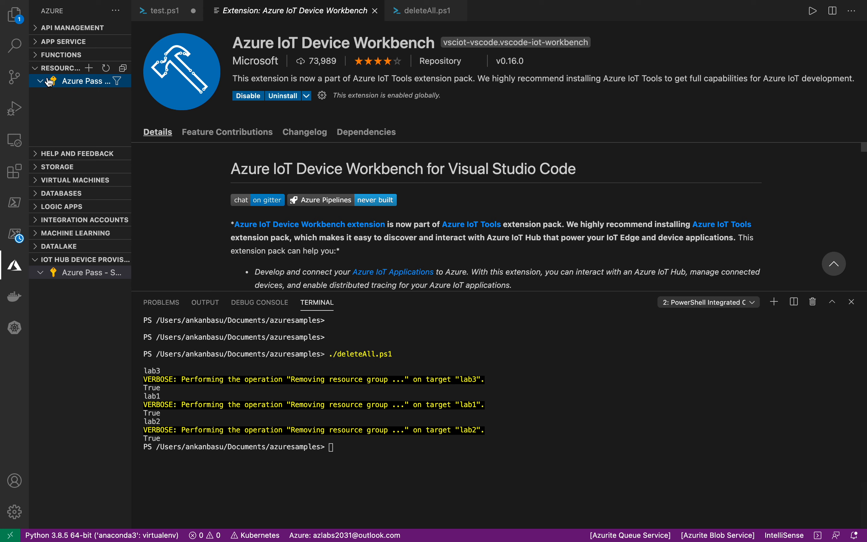
Step: In Visual Studio Code, create an Azure resource group named firstresourcegroup in the East US location
left_click(89, 68)
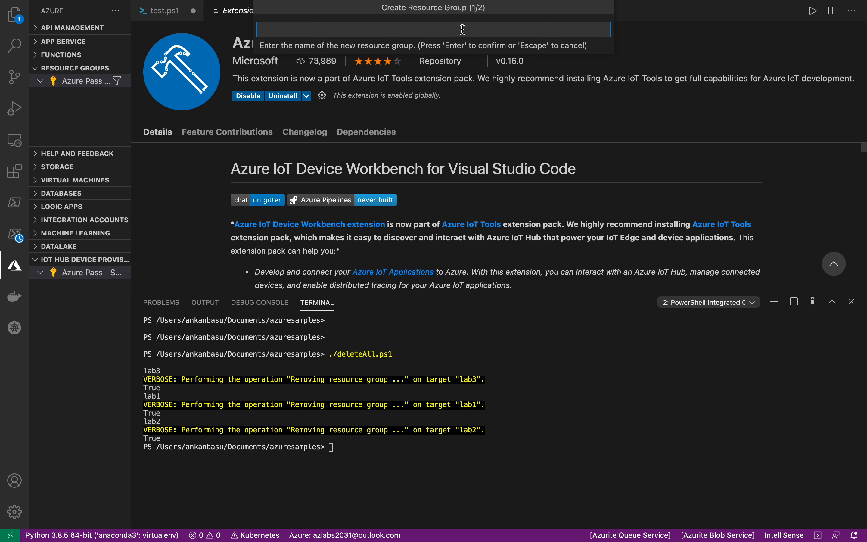
type("firstresourcegroup")
key("Return")
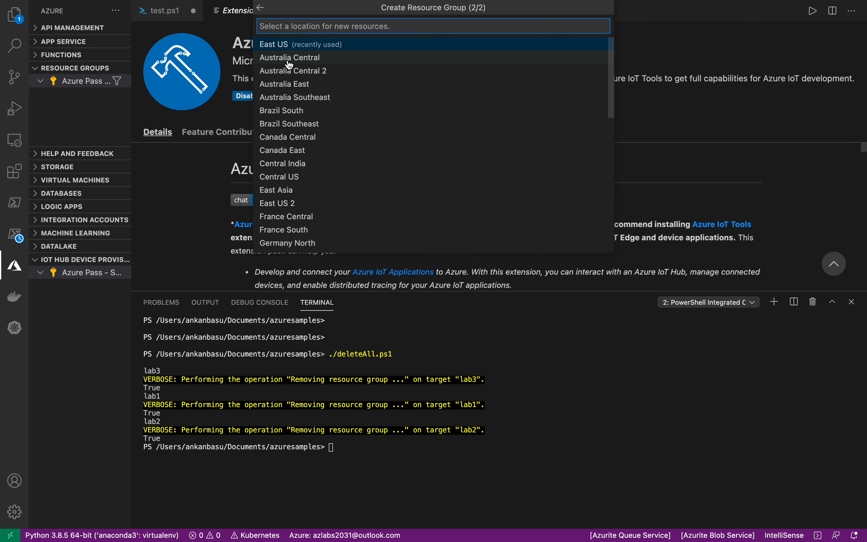
left_click(287, 46)
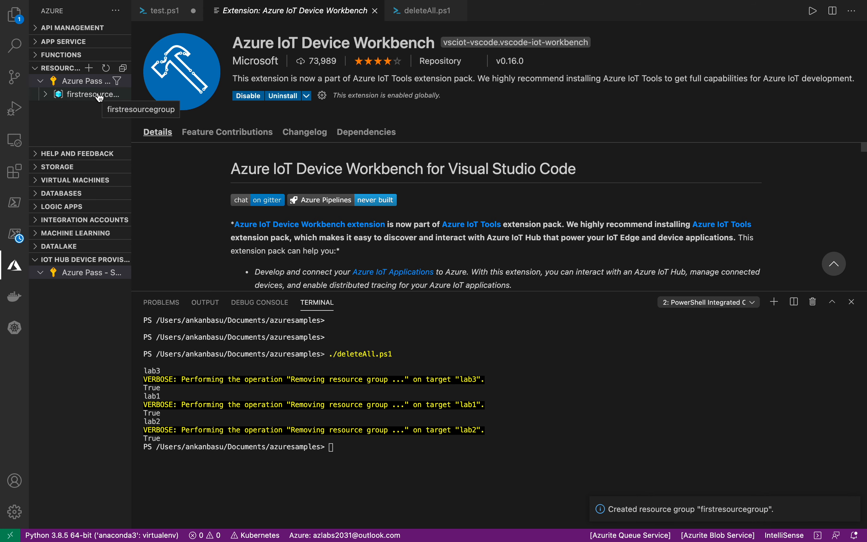
Step: Switch to the Azure portal in Safari, refresh the resource groups and reopen their list from the home page
key("super+Tab")
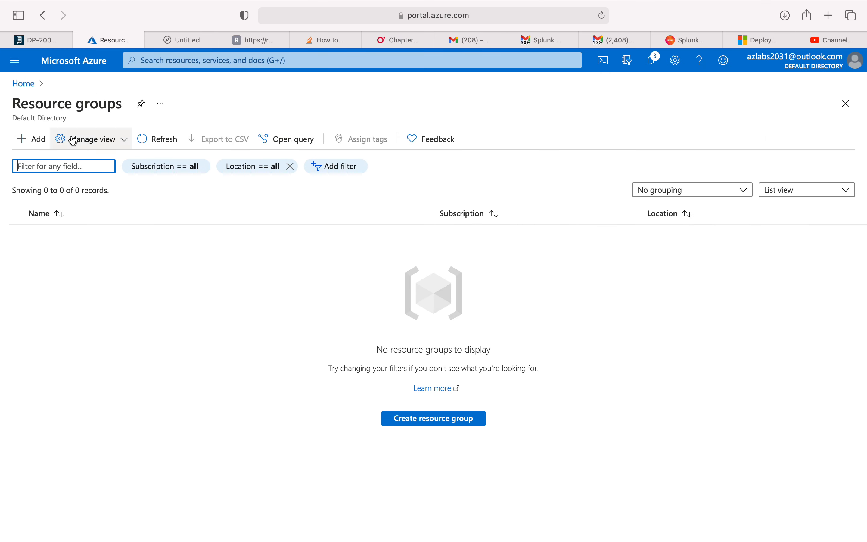
left_click(166, 143)
left_click(166, 143)
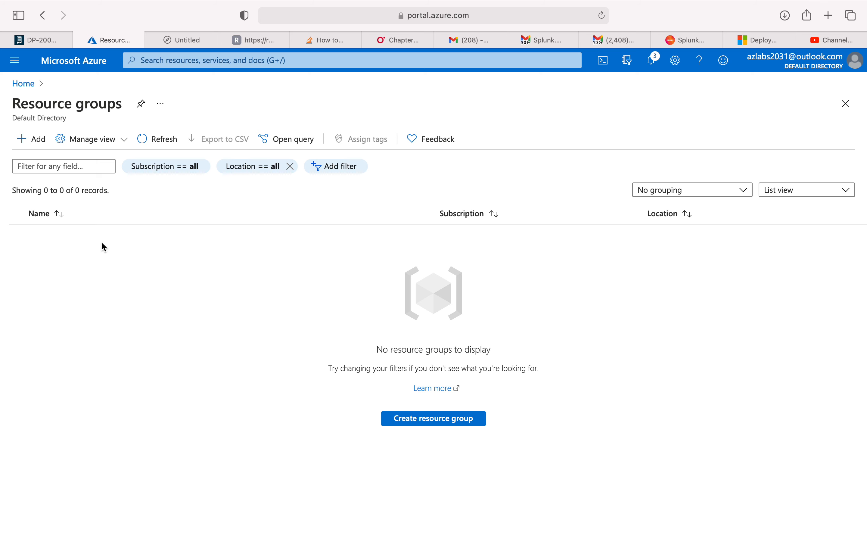
left_click(25, 84)
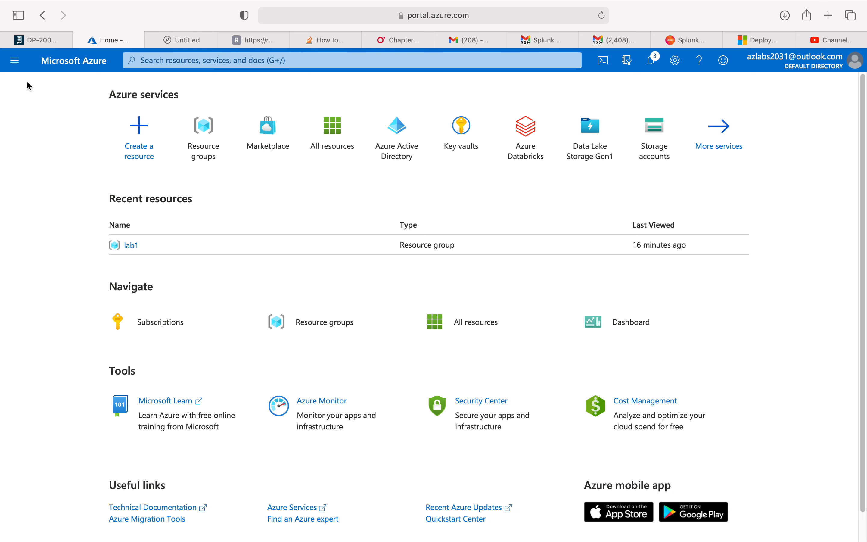
left_click(207, 166)
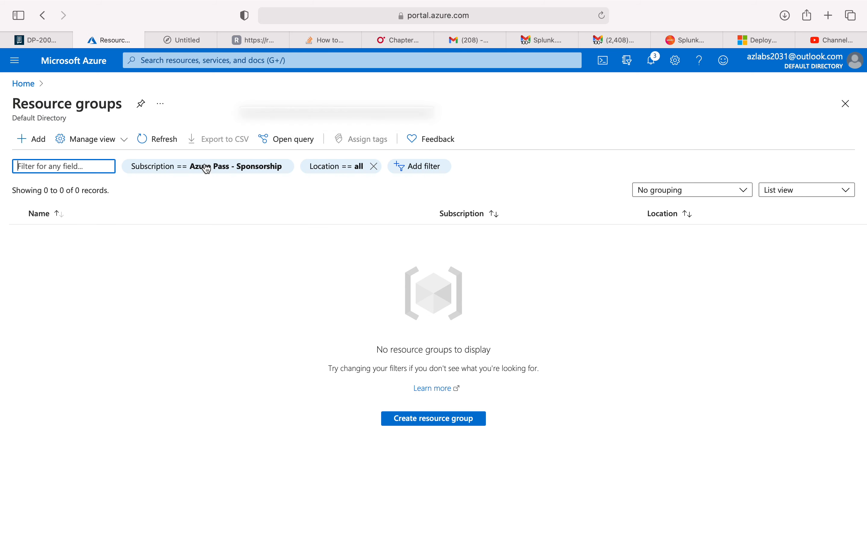
Step: Return to Visual Studio Code and create an Azure storage account named storeab099 from the Storage section
key("ctrl+Left")
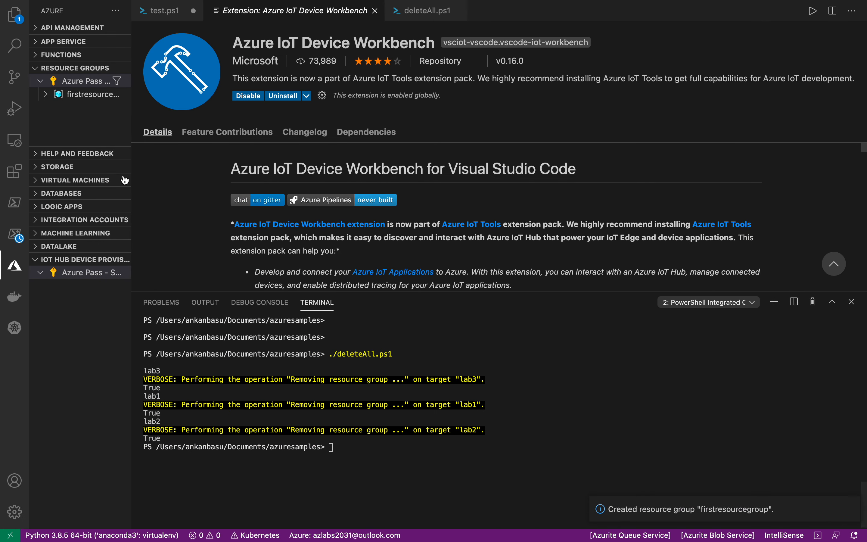
left_click(36, 171)
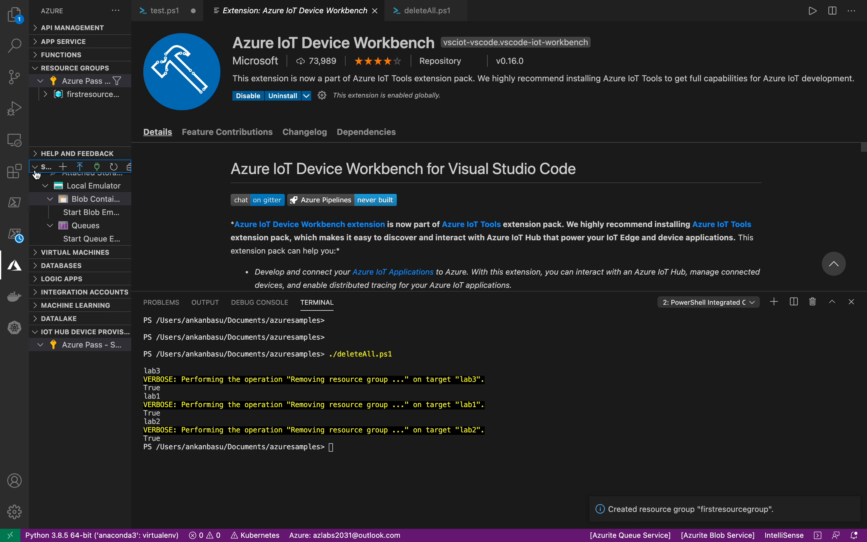
scroll(74, 206, "up", 1)
scroll(74, 207, "down", 1)
left_click(63, 167)
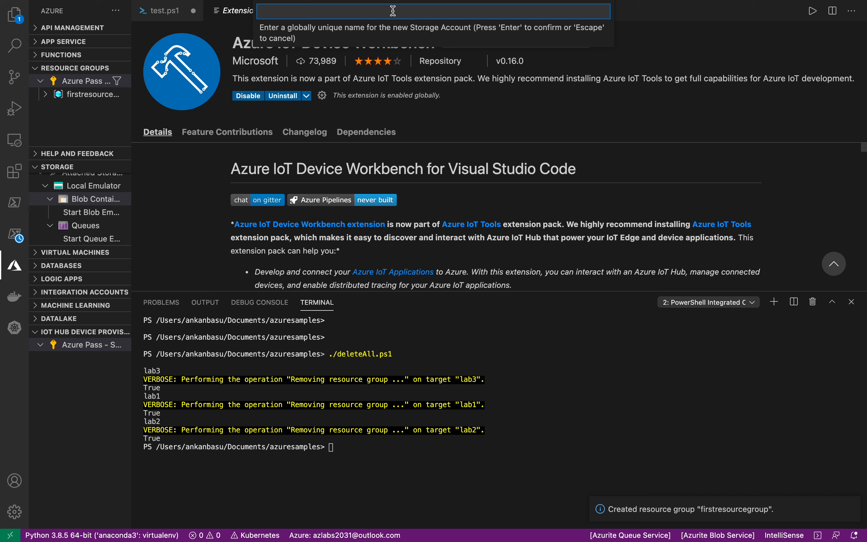
type("store")
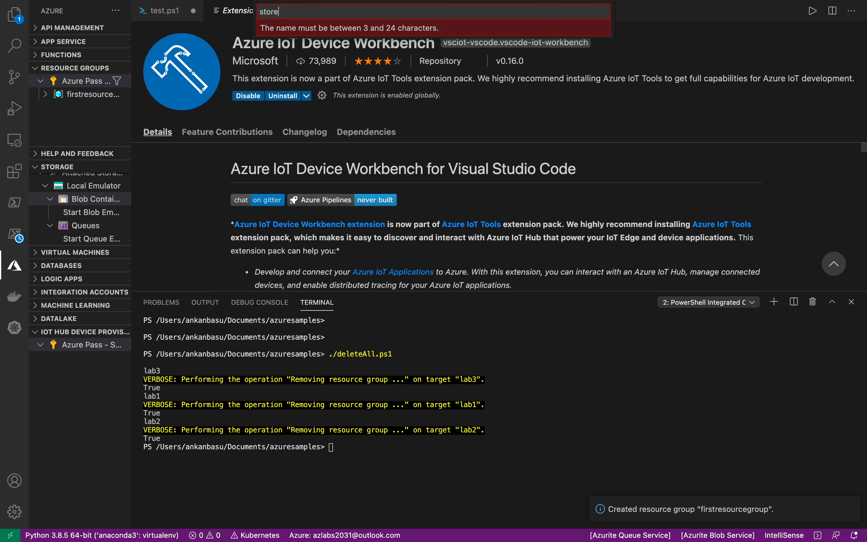
type("ab")
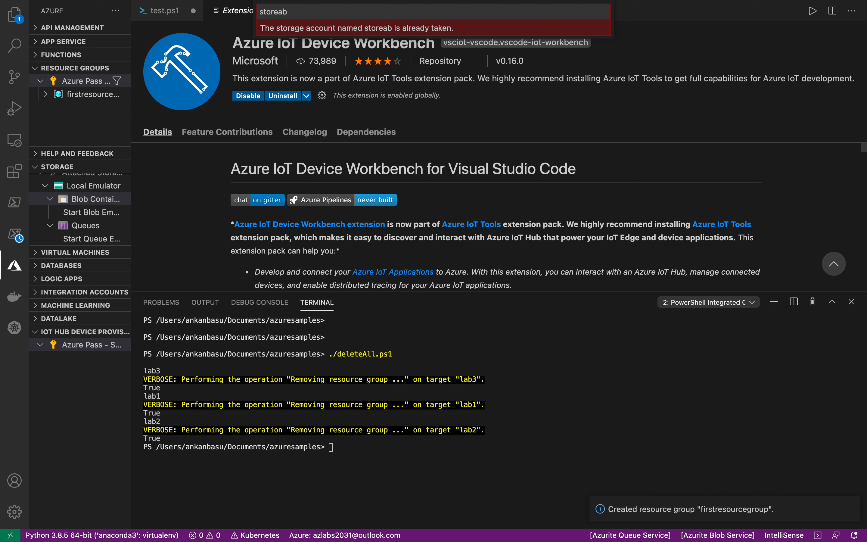
type("099")
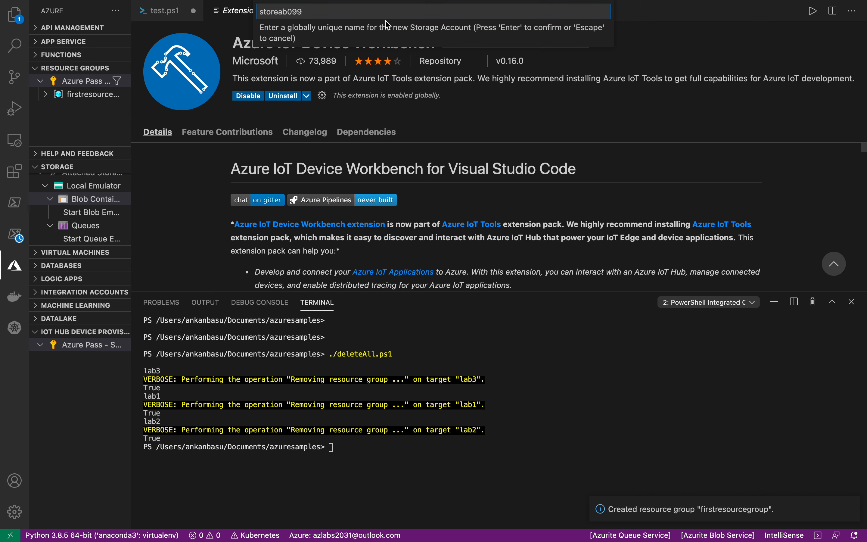
key("Return")
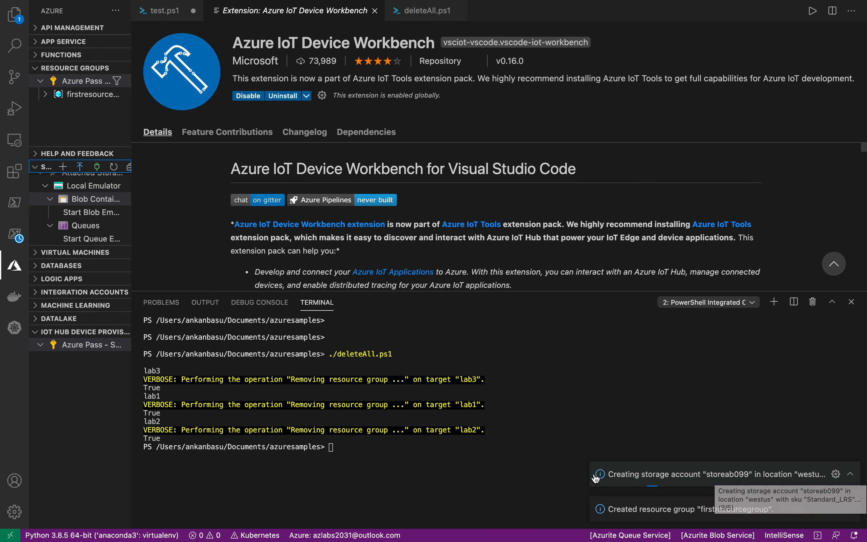
Step: Switch to the Azure portal in Safari, reopen the resource groups list and inspect the contents of firstresourcegroup
key("ctrl+Right")
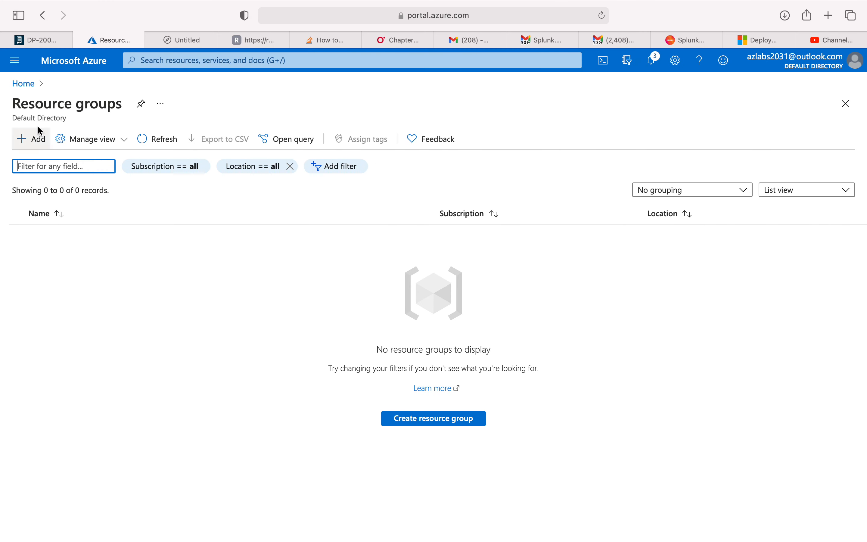
left_click(23, 84)
left_click(212, 147)
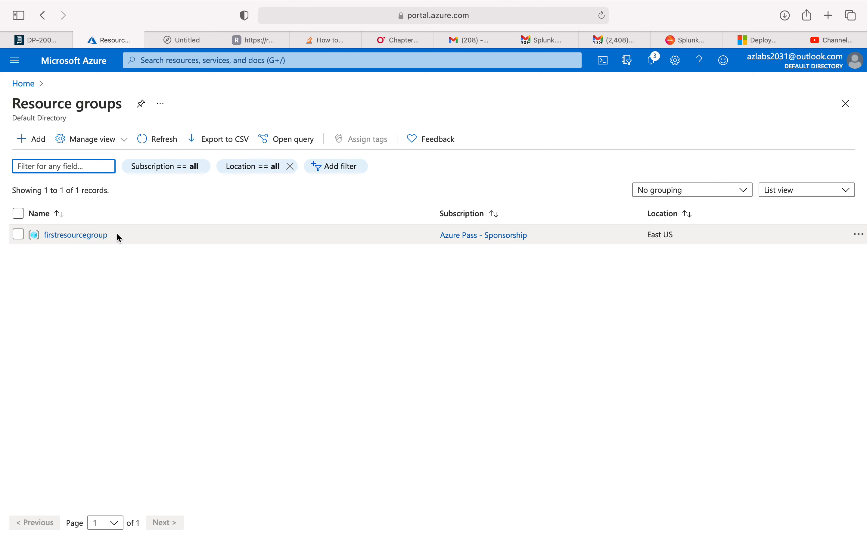
left_click(92, 236)
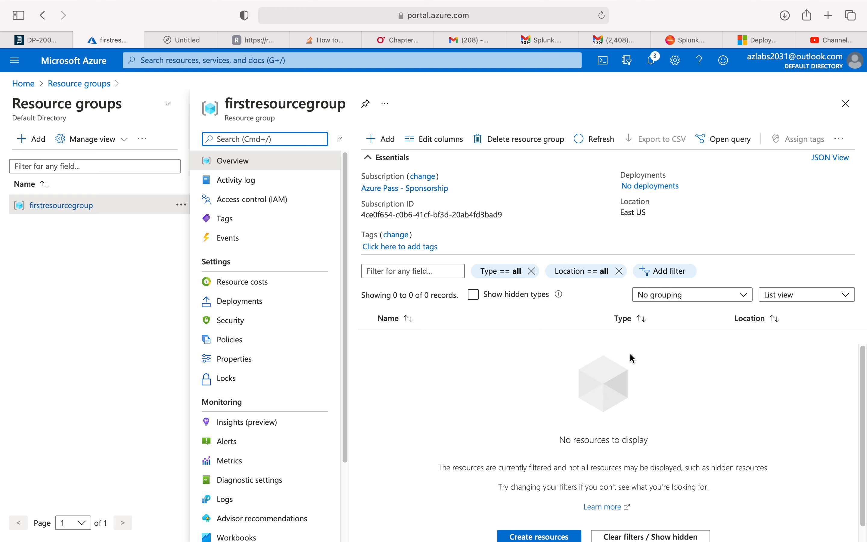
Step: Switch to Visual Studio Code and start a new Azure virtual machine named vm1 in the Virtual Machines section
key("ctrl+Left")
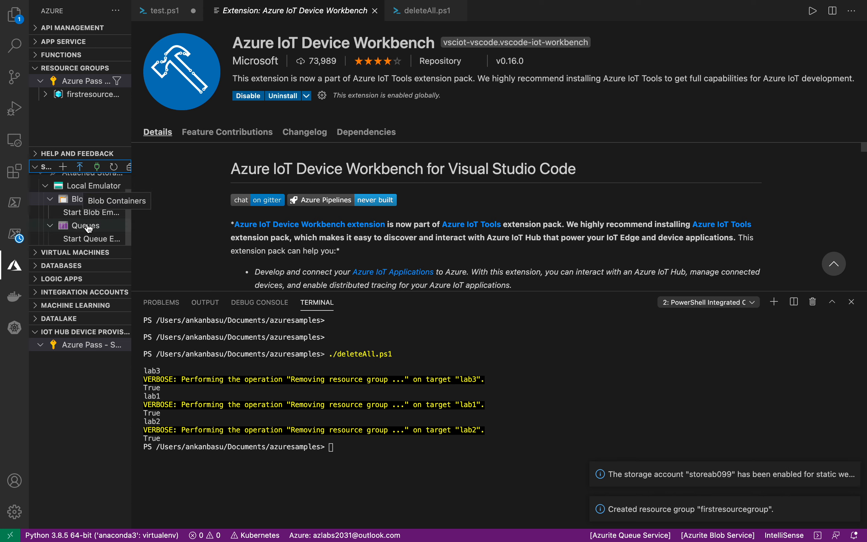
left_click(40, 253)
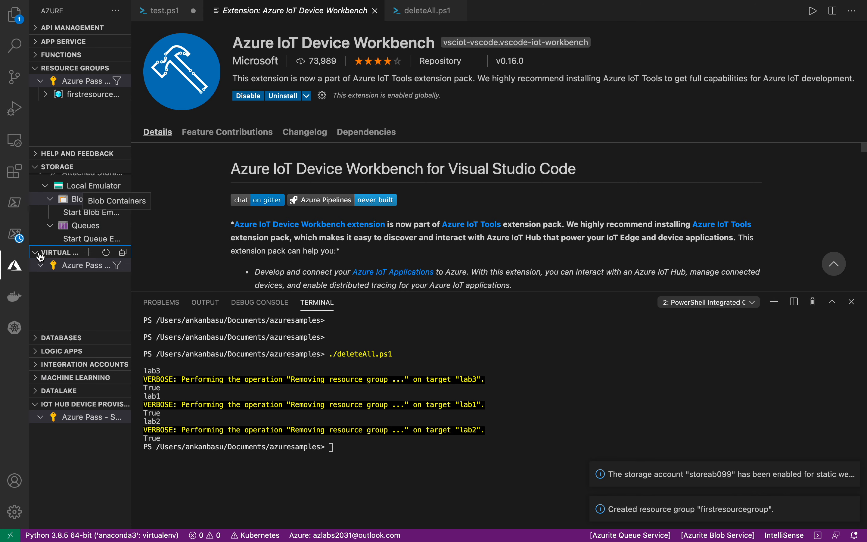
left_click(88, 252)
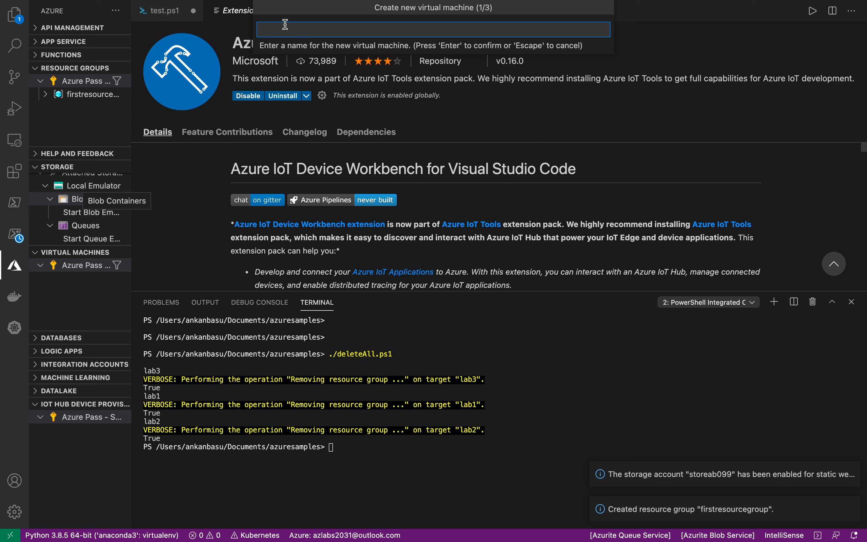
type("vm1")
key("Return")
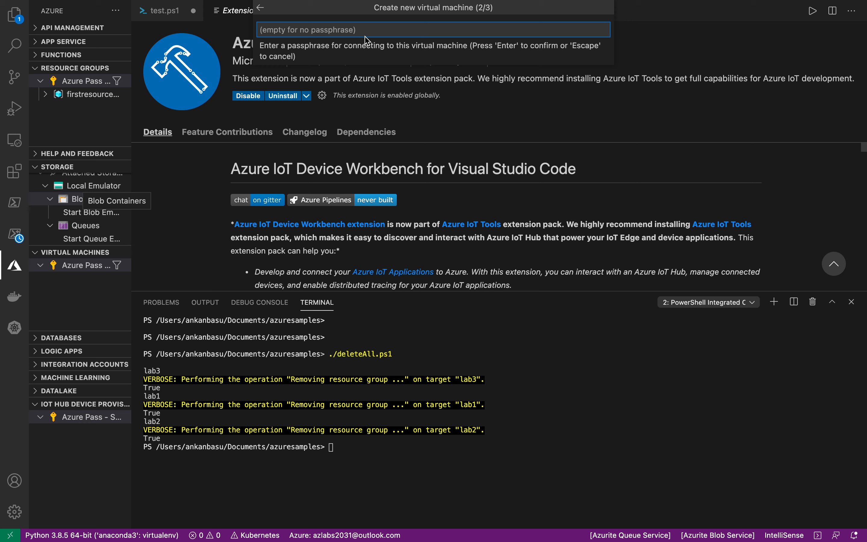
Step: Enter and confirm the virtual machine's connection passphrase, and choose East US as the location for its new resources
type("•")
key("BackSpace")
type("•")
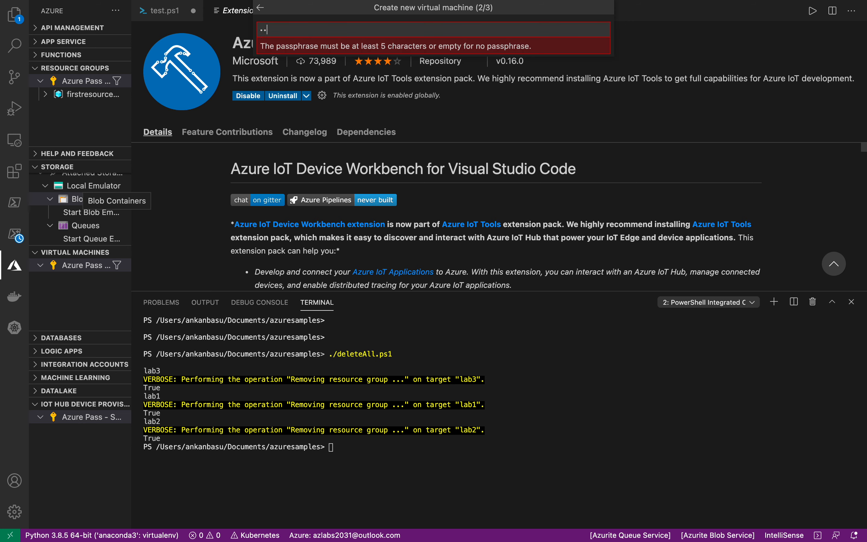
type("••••")
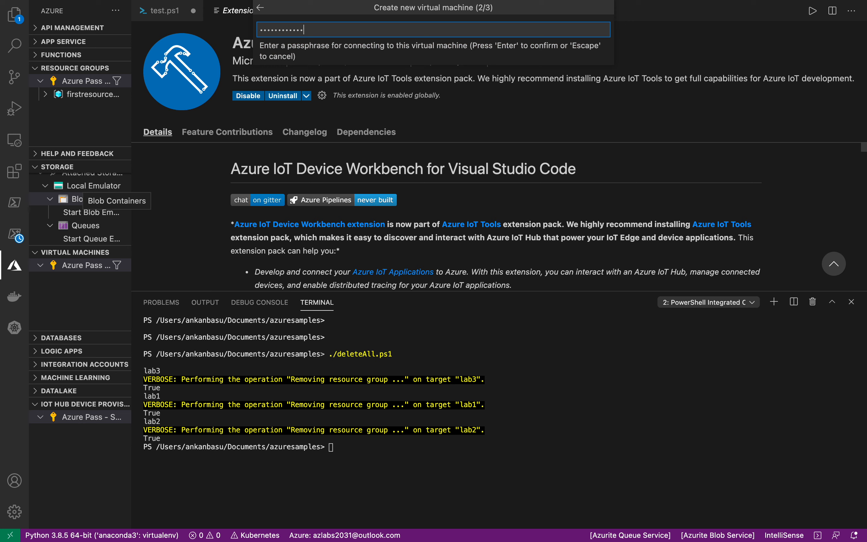
key("Return")
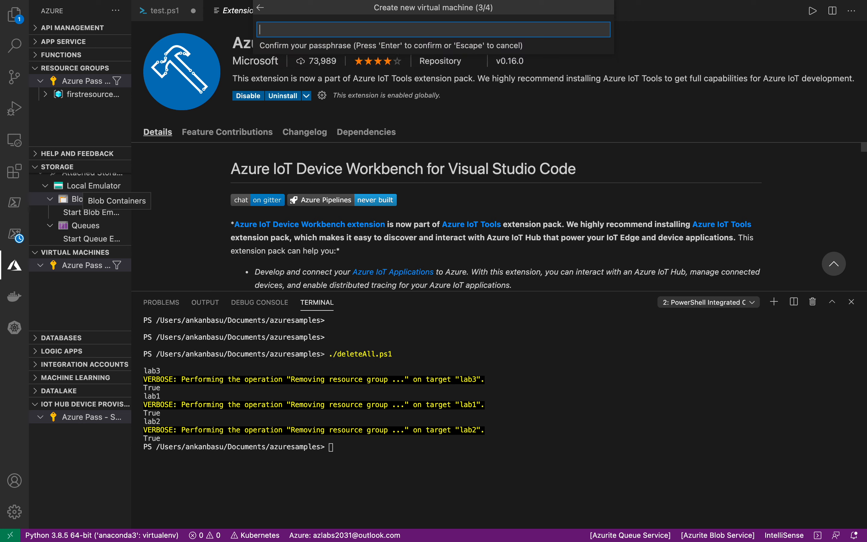
type("•")
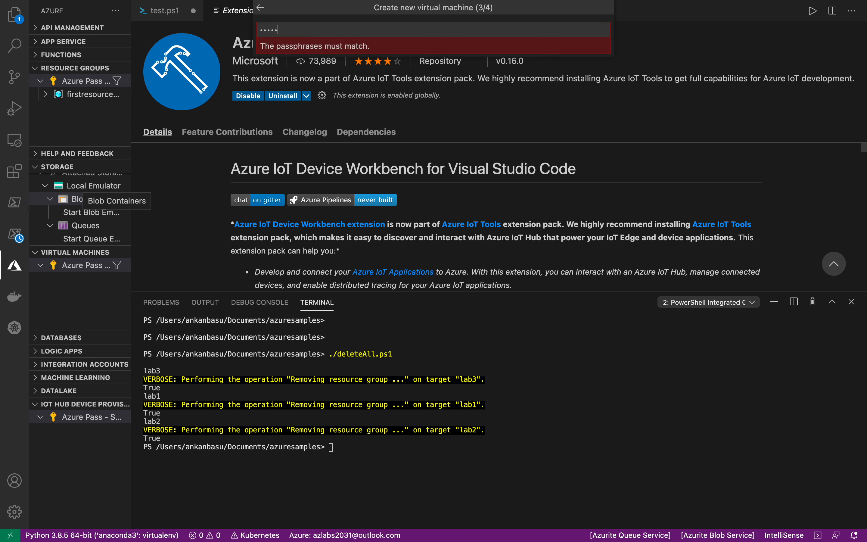
type("•")
key("Return")
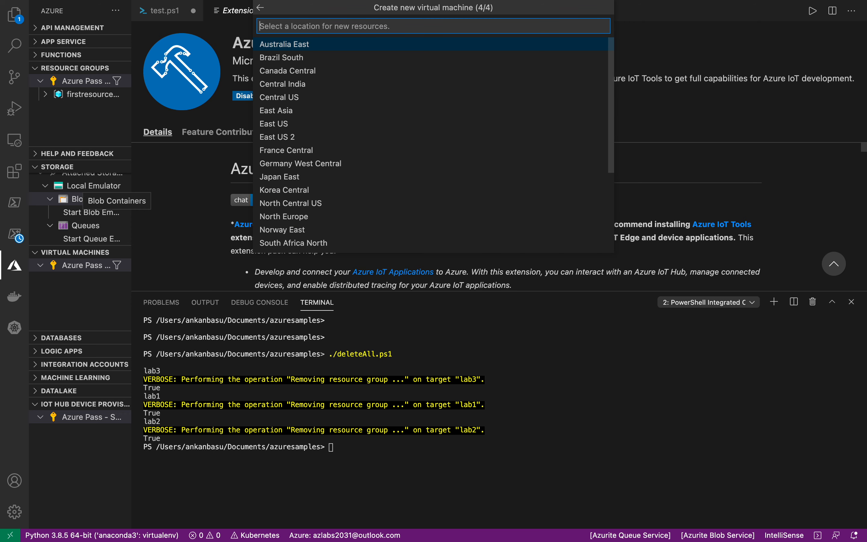
left_click(287, 124)
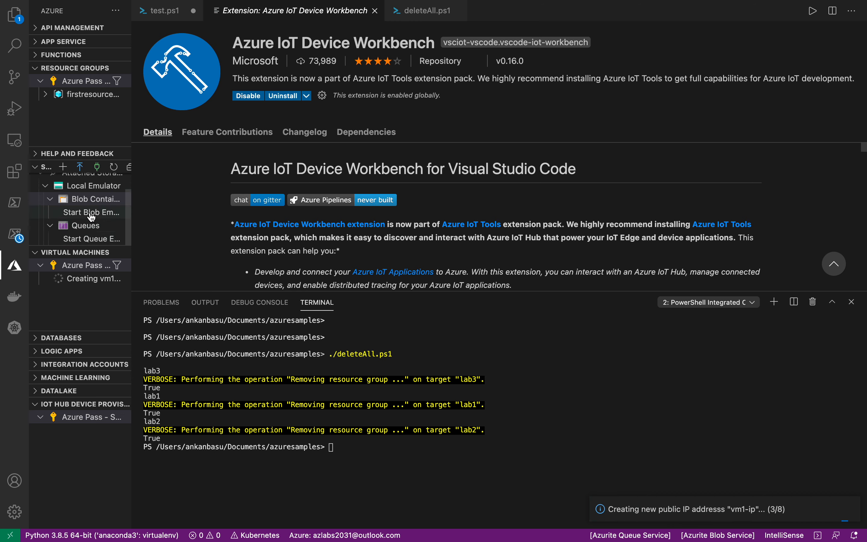
Step: Switch to the Azure portal in Safari, search for storage accounts from the home page and open storeab099 to inspect its overview
key("ctrl+Right")
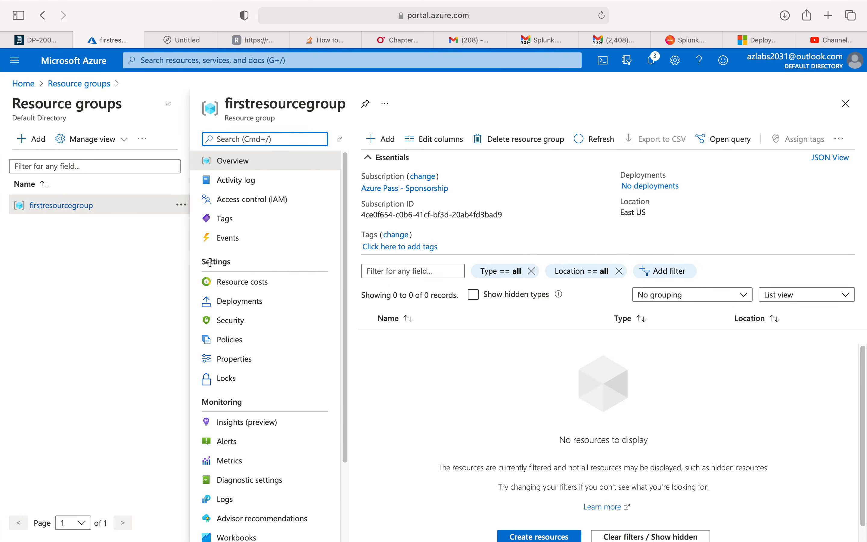
left_click(21, 84)
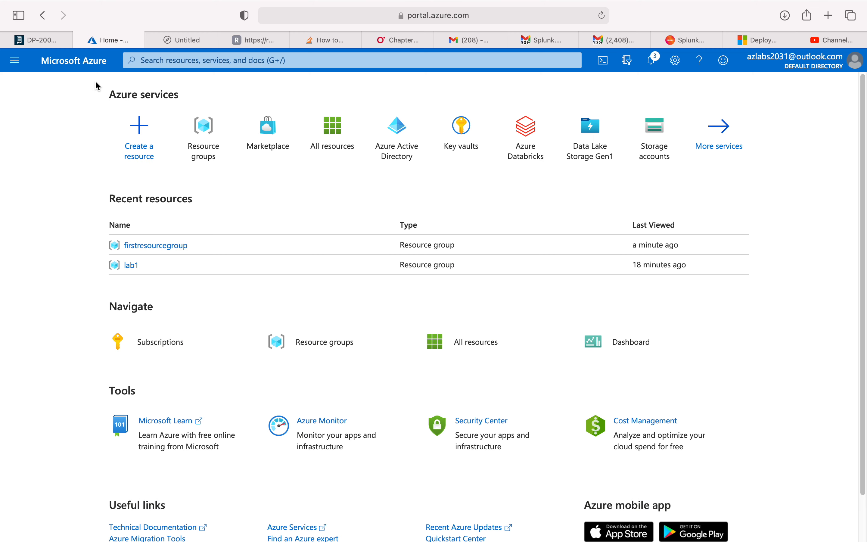
left_click(182, 59)
type("storage")
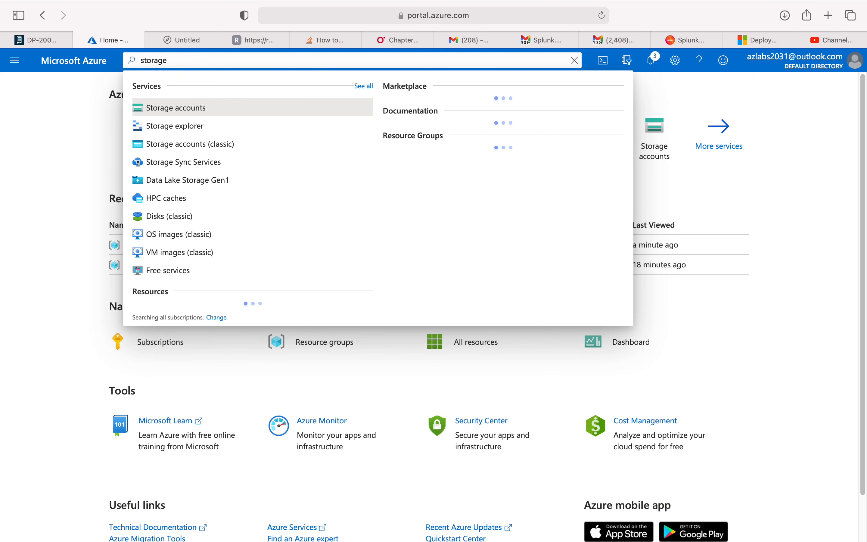
key("Return")
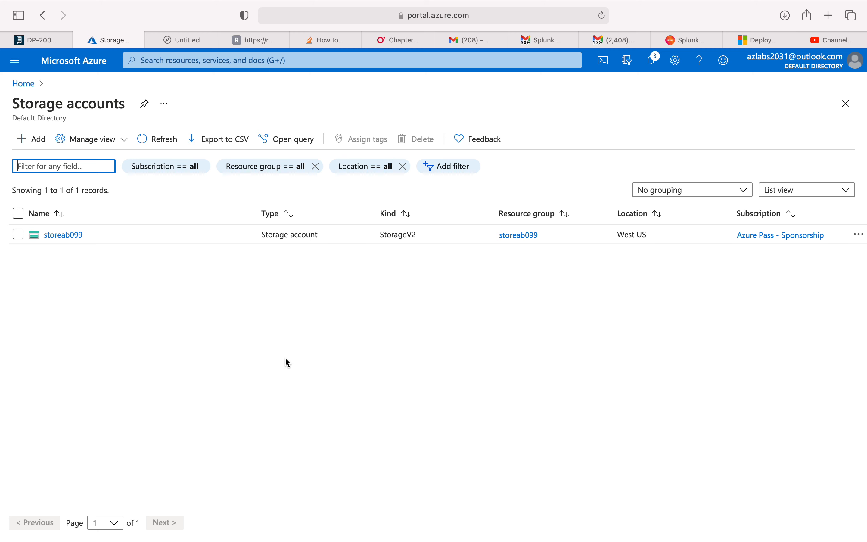
left_click(64, 237)
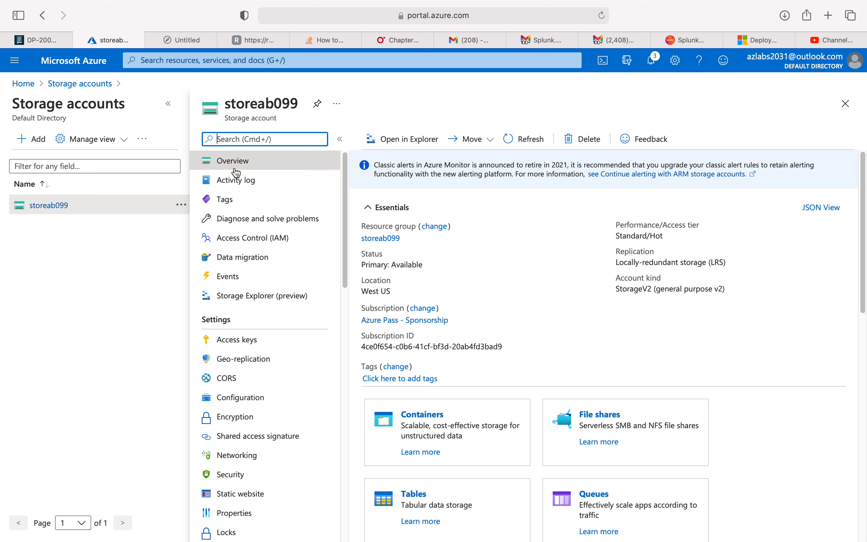
Step: Check the creation progress of vm1 in Visual Studio Code and return to the Azure portal in Safari
key("ctrl+Left")
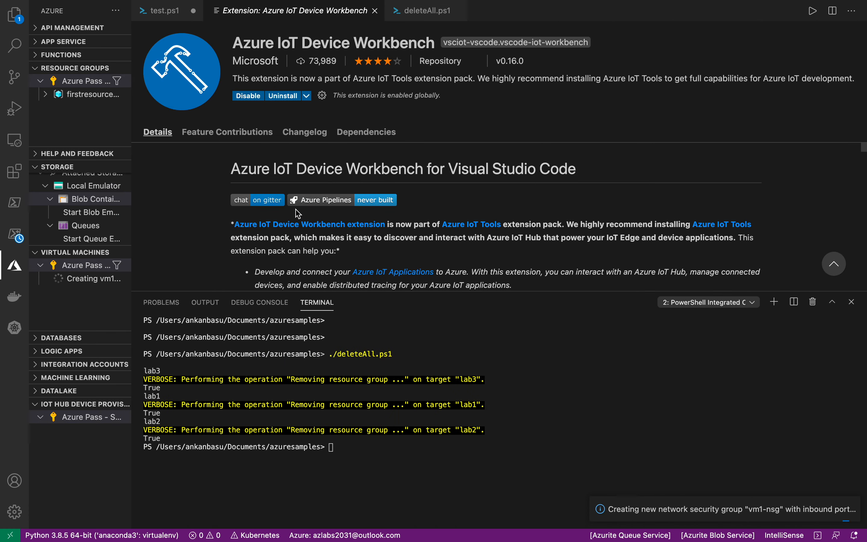
key("ctrl+Right")
key("ctrl+Left")
key("ctrl+Right")
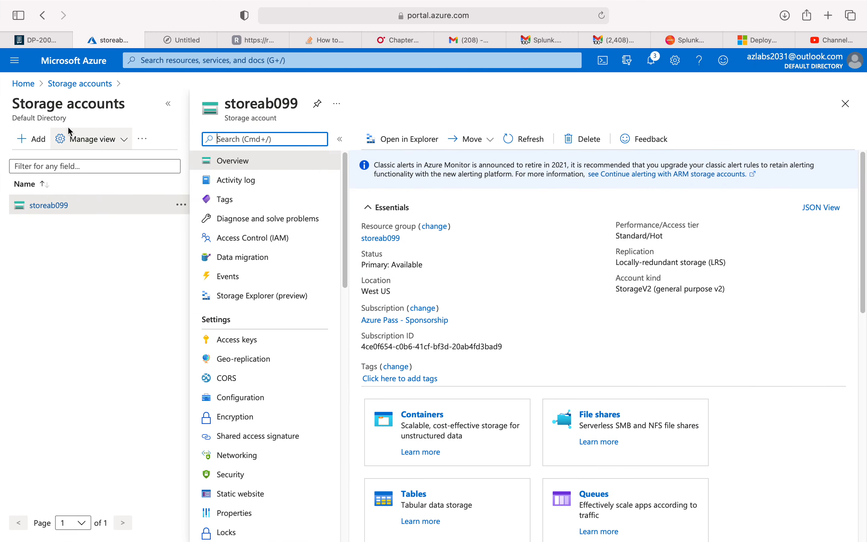
Step: From the portal's home page, search for the virtual machines service and open its list
left_click(24, 83)
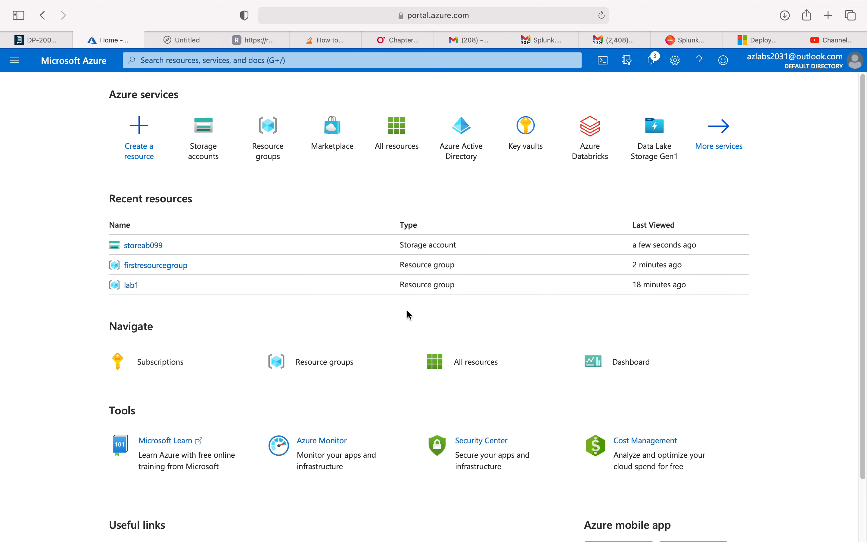
left_click(213, 66)
type("virt")
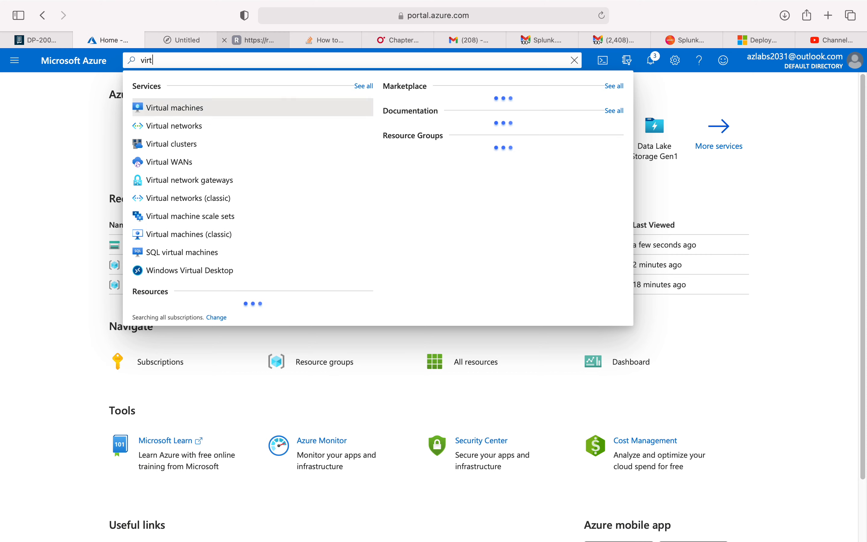
key("BackSpace")
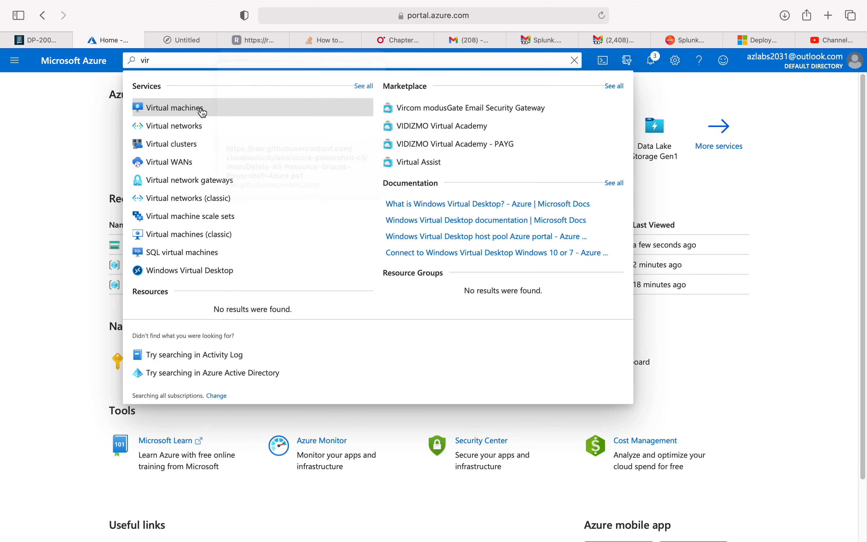
left_click(203, 113)
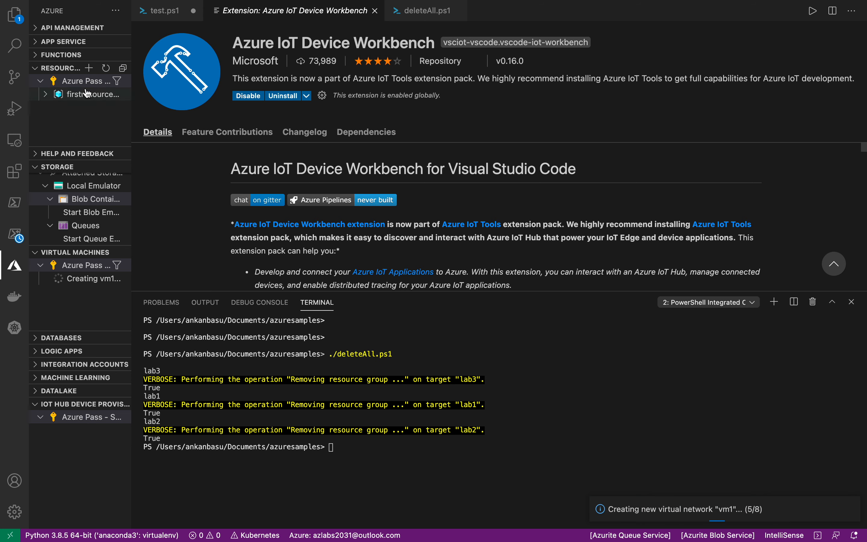
Step: In Visual Studio Code, look inside firstresourcegroup and open the name prompt for another new virtual machine
left_click(43, 97)
left_click(48, 98)
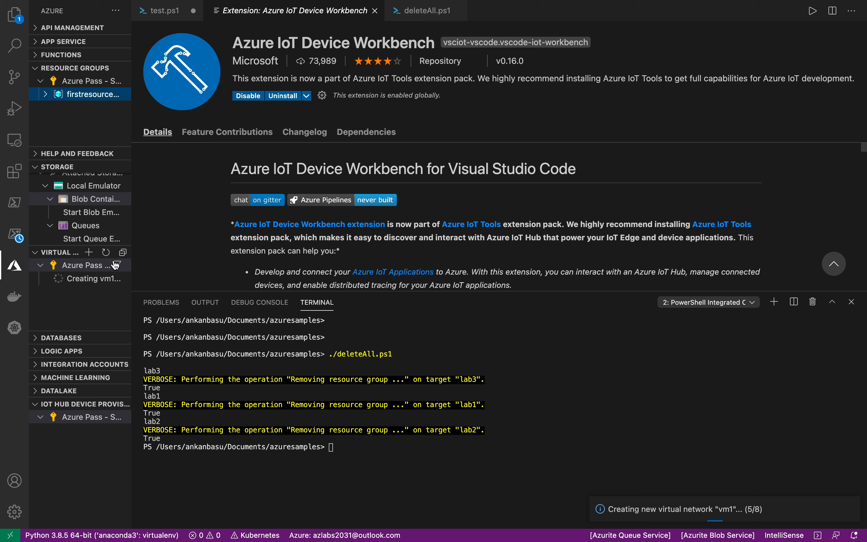
left_click(90, 252)
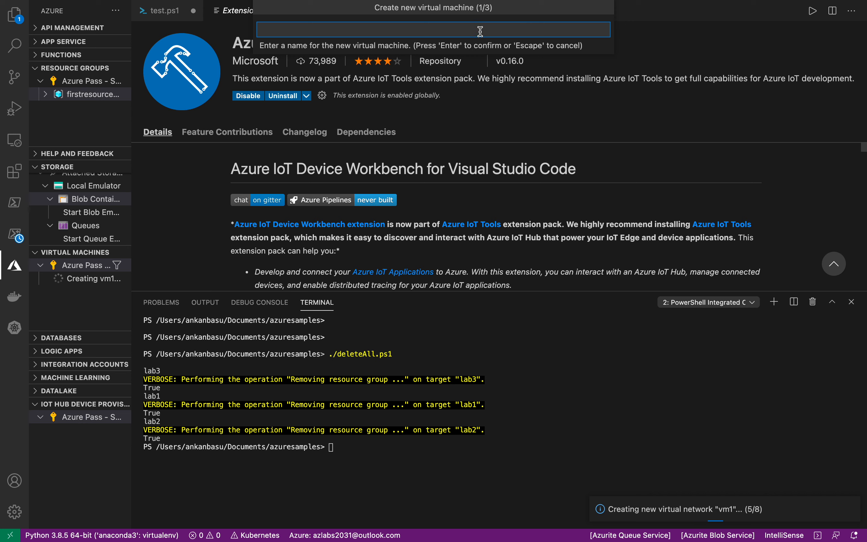
Step: Expand the Logic Apps and Databases sections and show the server types offered for a new Azure database server
left_click(36, 353)
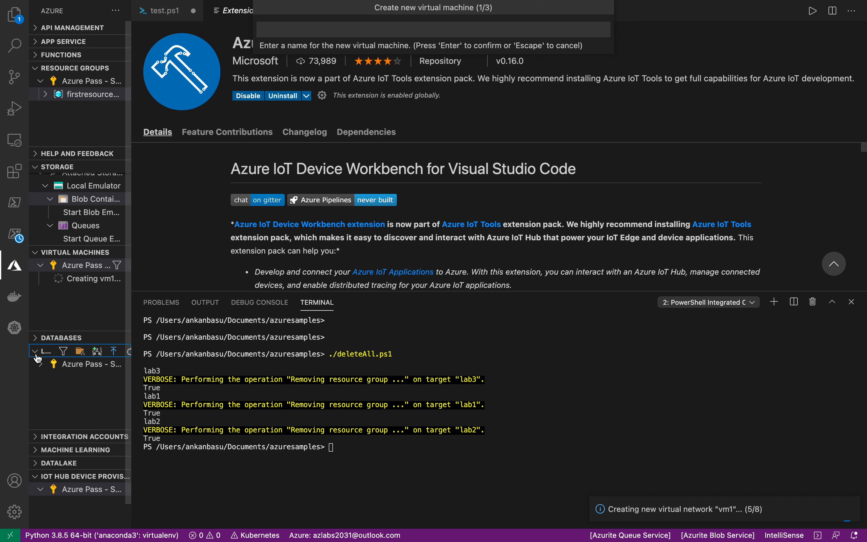
left_click(34, 339)
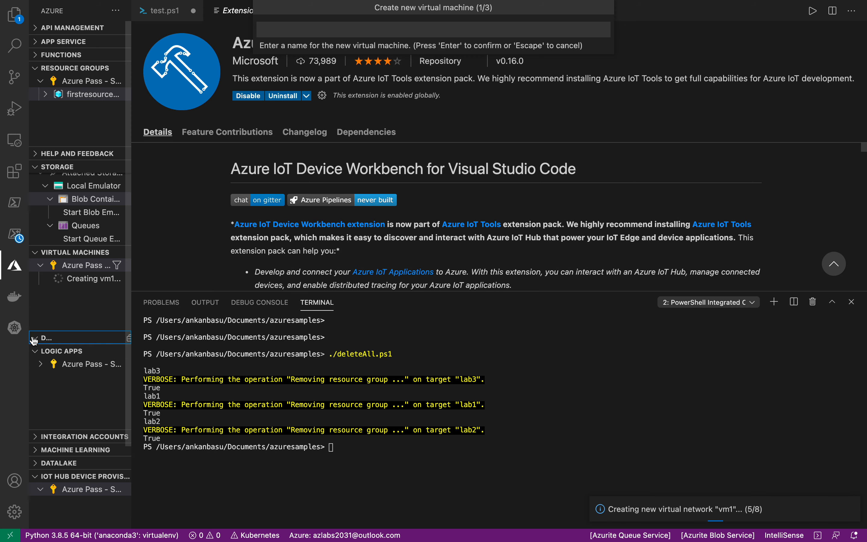
left_click(79, 338)
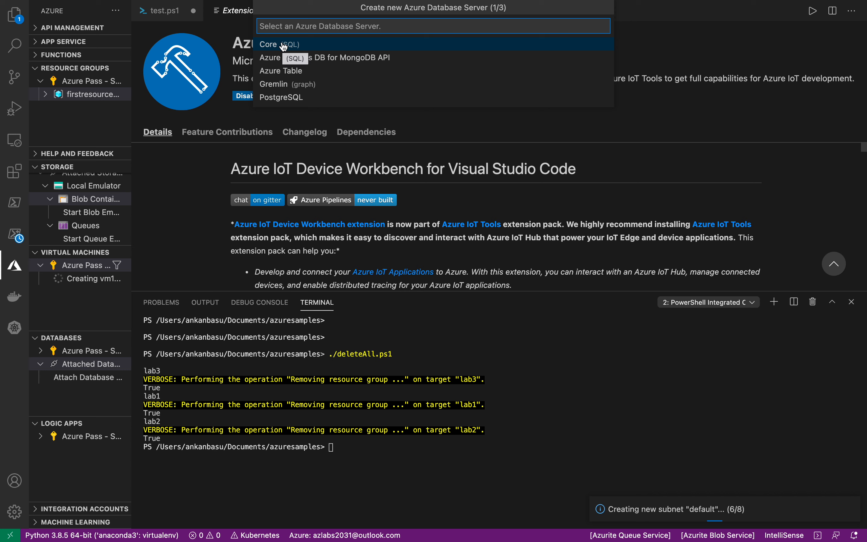
Step: Look into the subscription under Logic Apps and expand the Datalake section to view its options
left_click(41, 437)
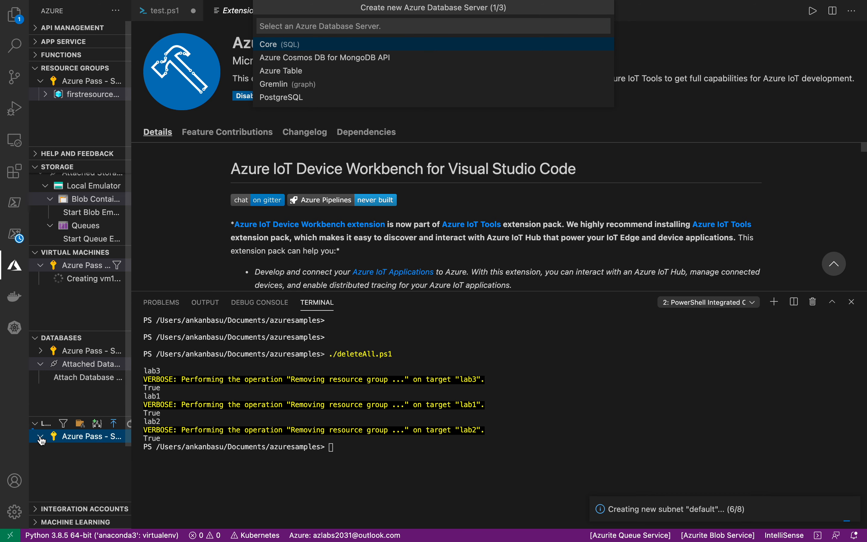
left_click(42, 438)
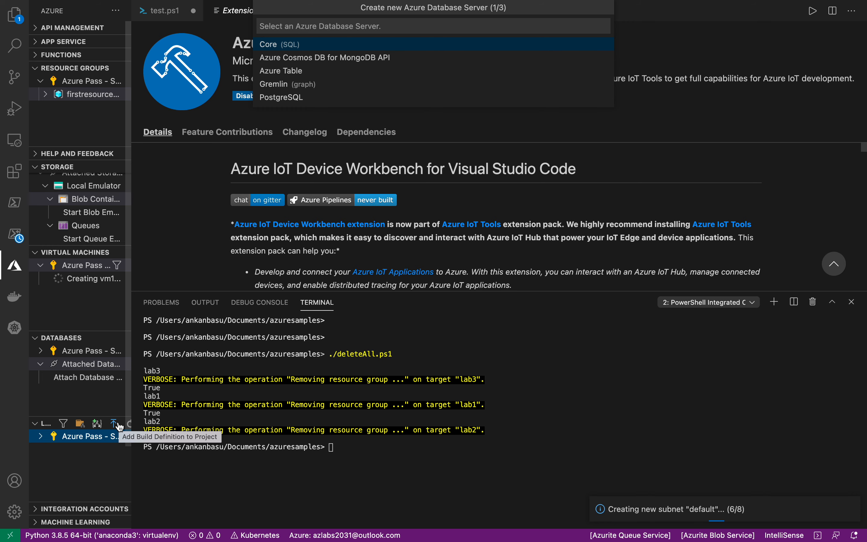
scroll(72, 242, "down", 3)
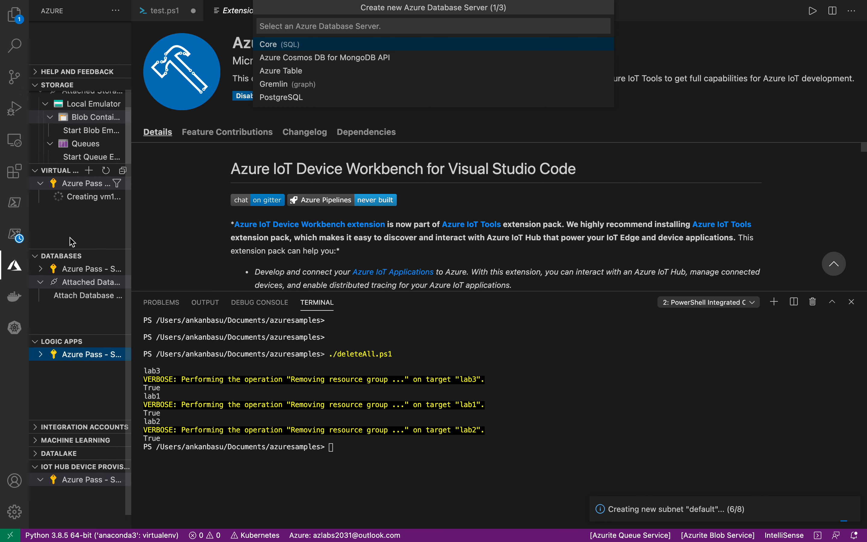
scroll(72, 242, "down", 1)
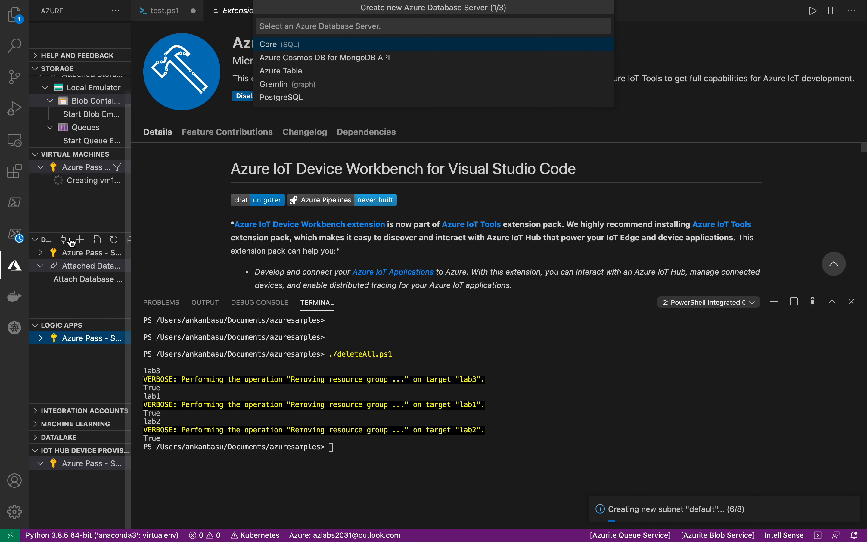
left_click(34, 440)
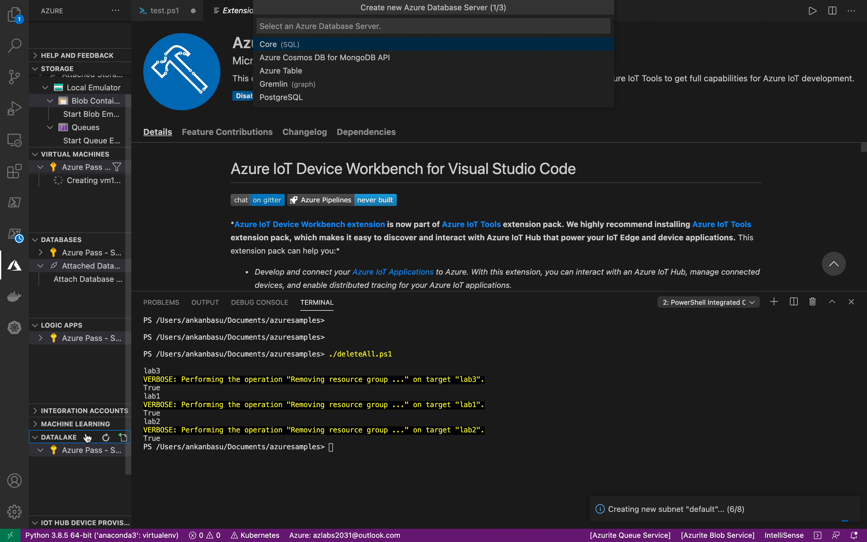
Step: Expand the App Service section and open the name prompt for a new web app
scroll(85, 332, "up", 3)
scroll(84, 329, "up", 1)
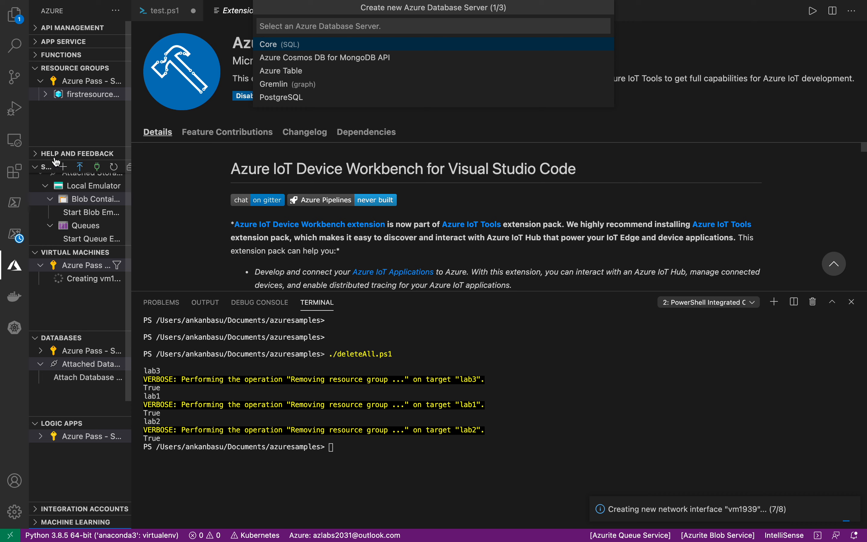
left_click(36, 42)
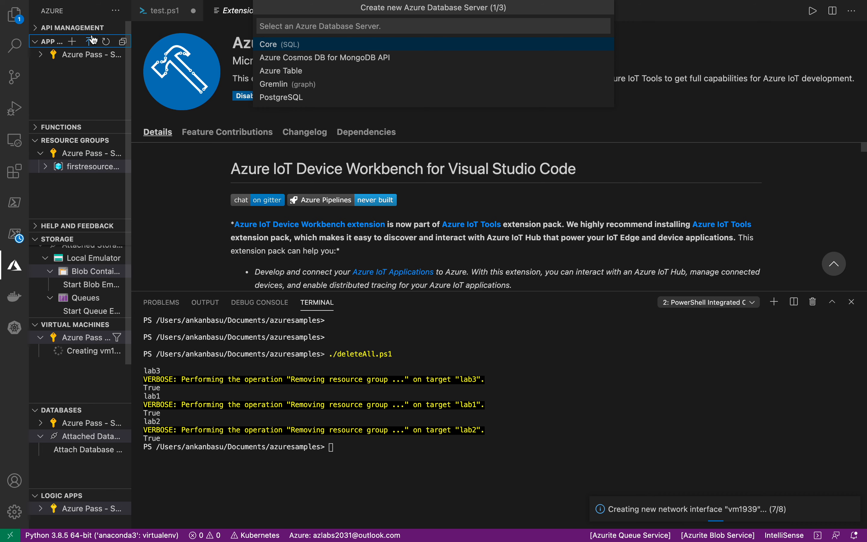
left_click(72, 41)
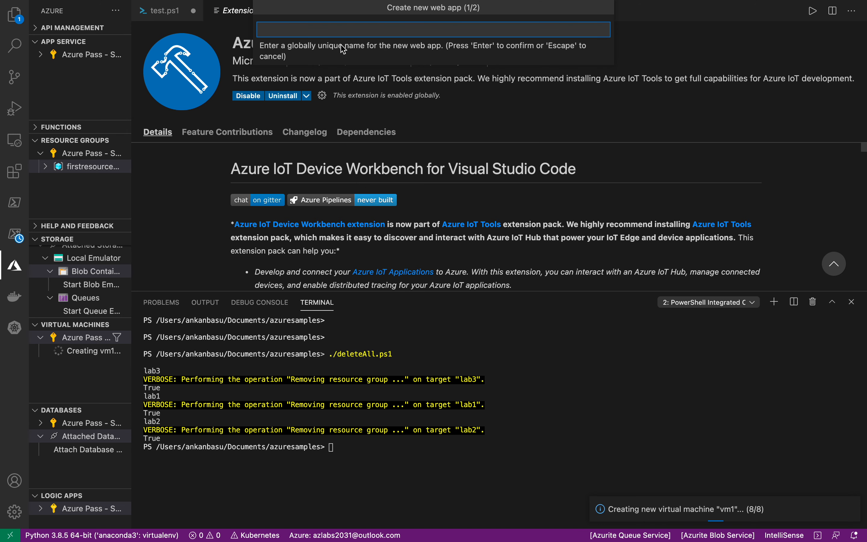